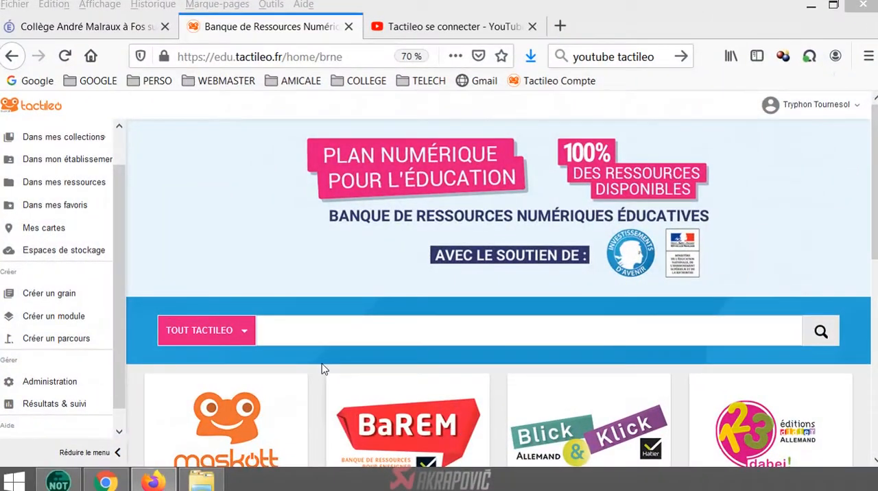
Create a new module and enter "Titre" as its title, leaving the description empty
left_click(34, 319)
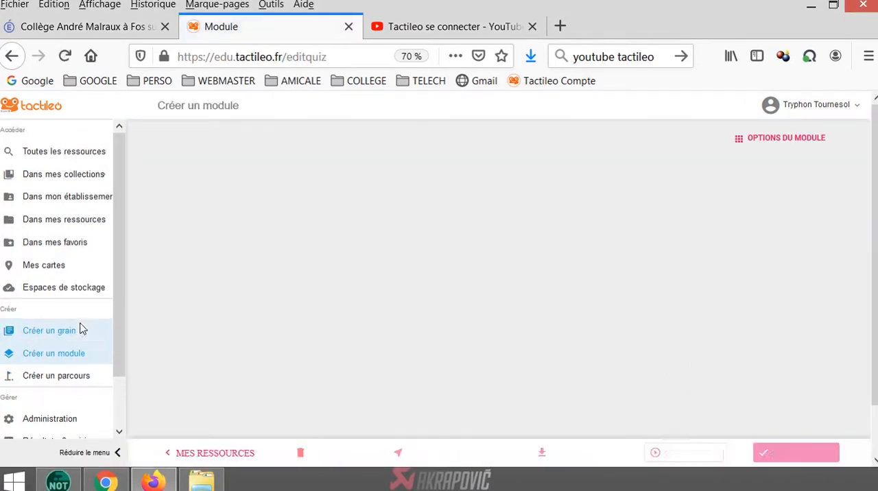
left_click(257, 202)
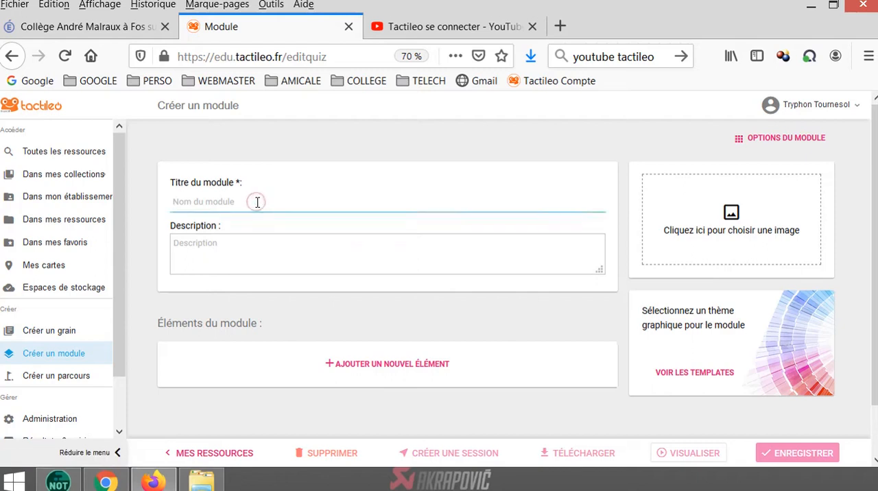
type("Tit")
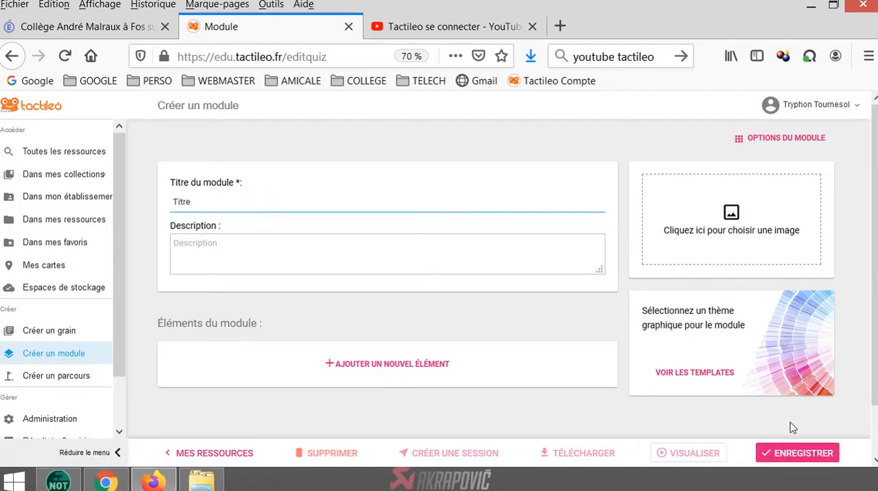
type("re")
left_click(243, 245)
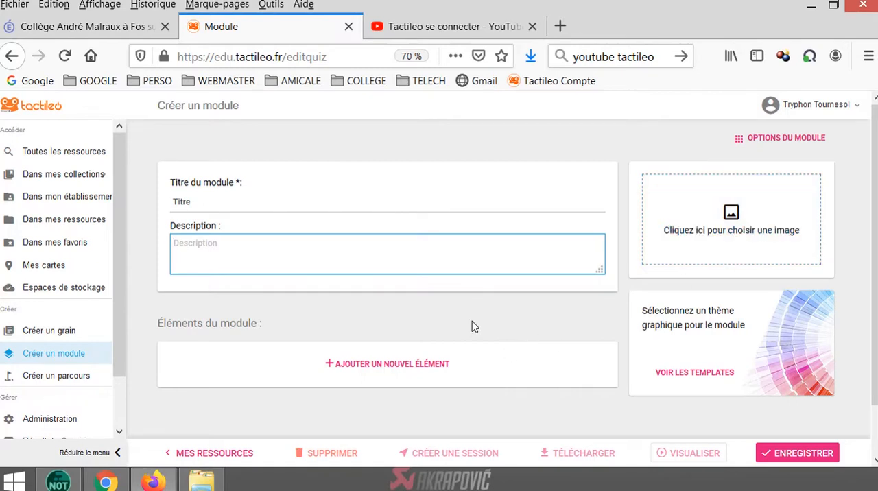
Add a new element to the module from existing resources and search them for "intro"
scroll(375, 344, "down", 2)
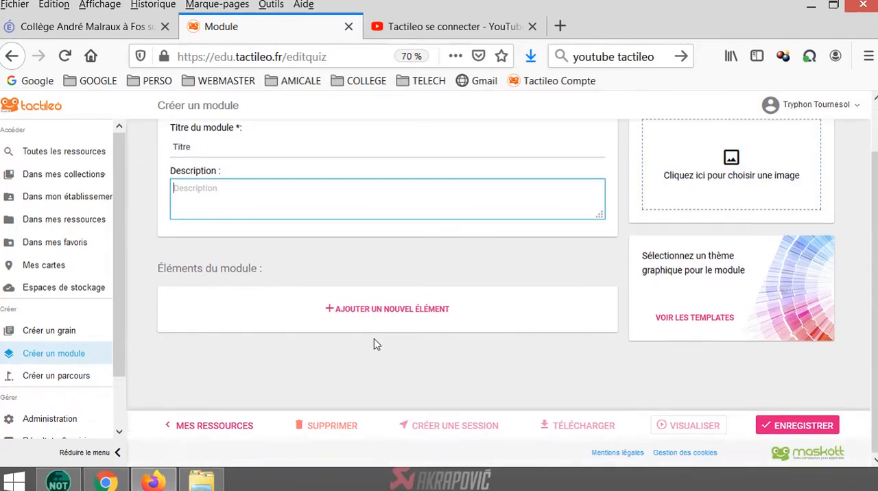
left_click(350, 313)
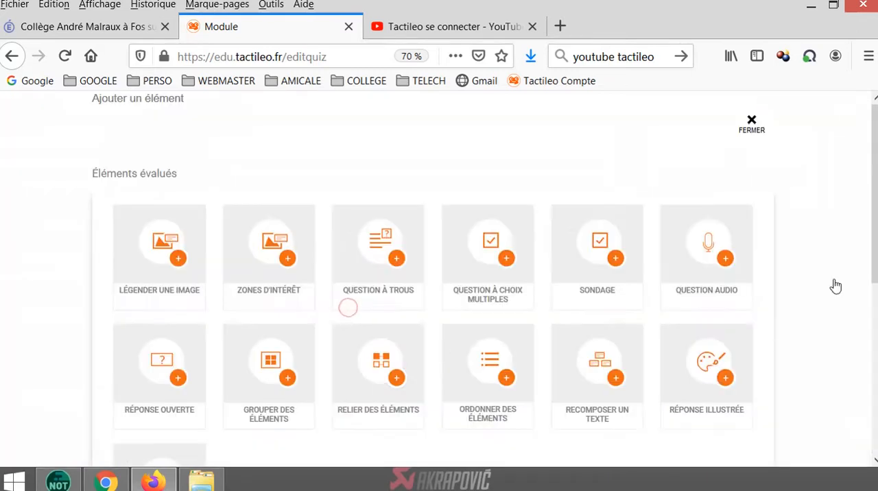
scroll(870, 240, "down", 1)
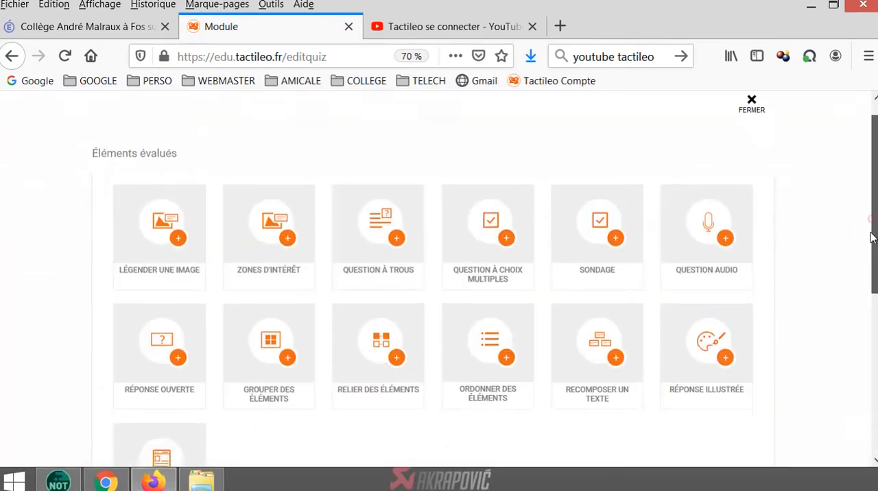
scroll(869, 240, "down", 1)
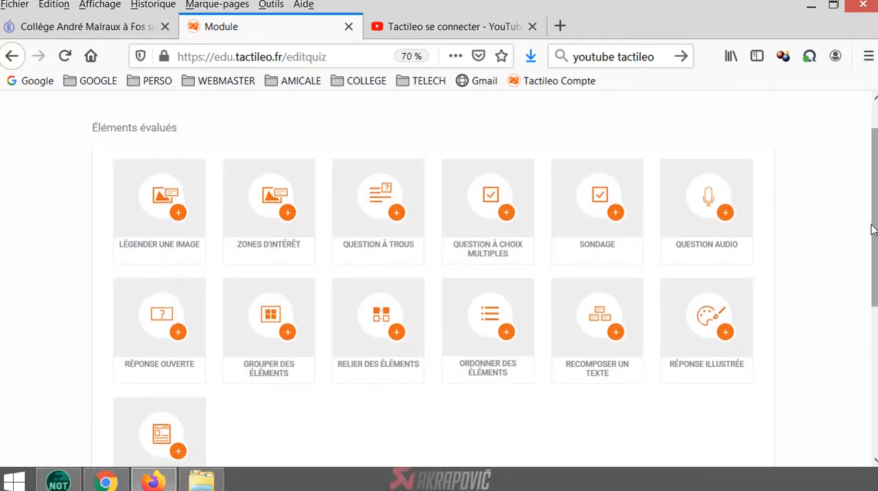
left_click_drag(871, 230, 862, 394)
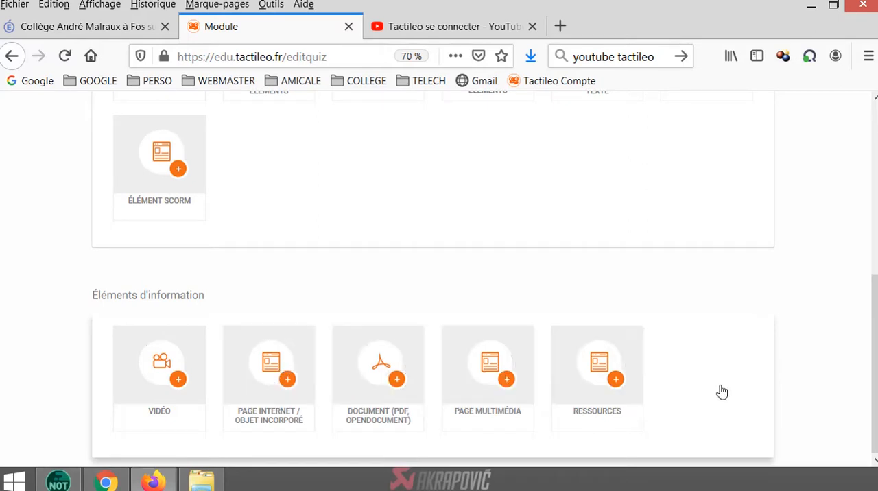
left_click(584, 381)
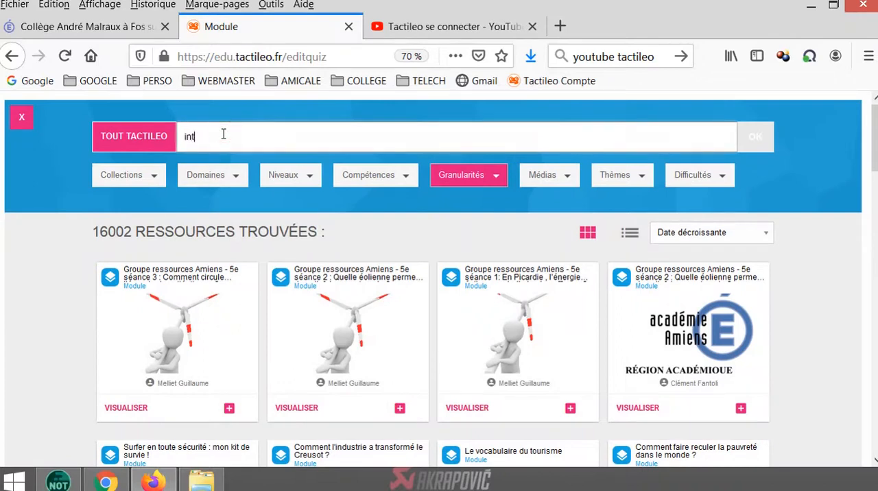
key("Return")
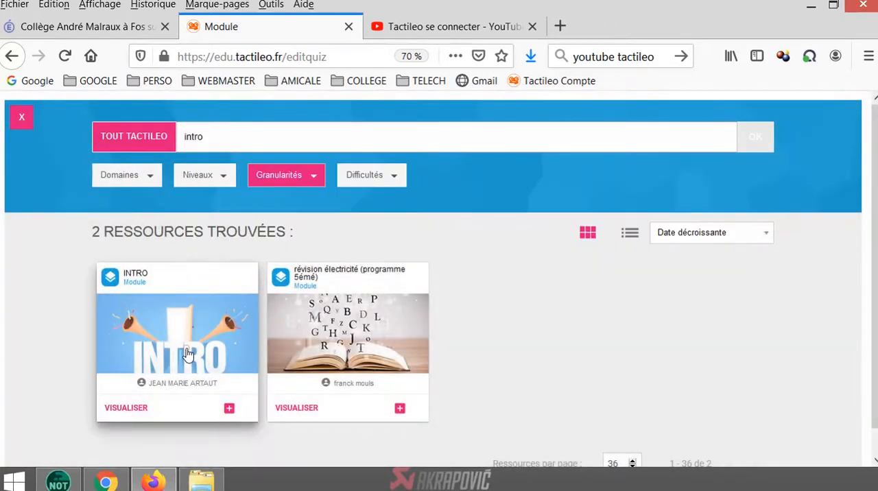
Import the element "Présentation du module avec Audio" from the INTRO module and save the module
left_click(229, 408)
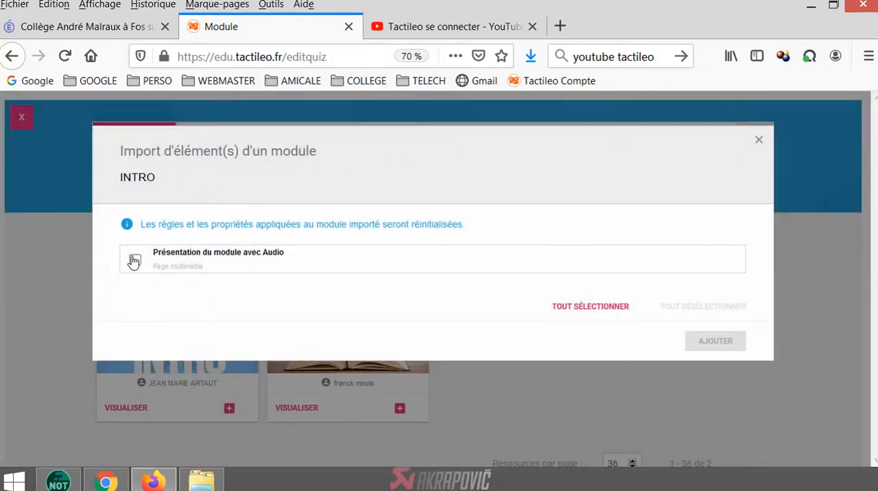
left_click(132, 259)
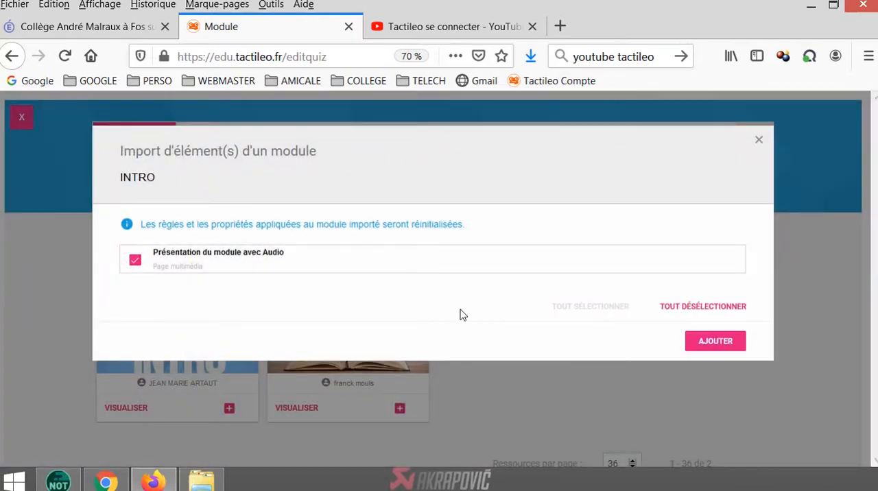
left_click(701, 343)
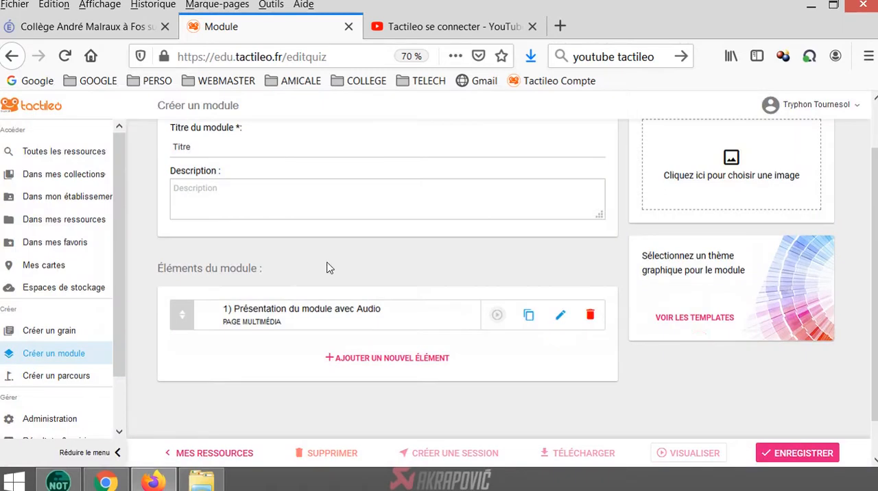
left_click(808, 456)
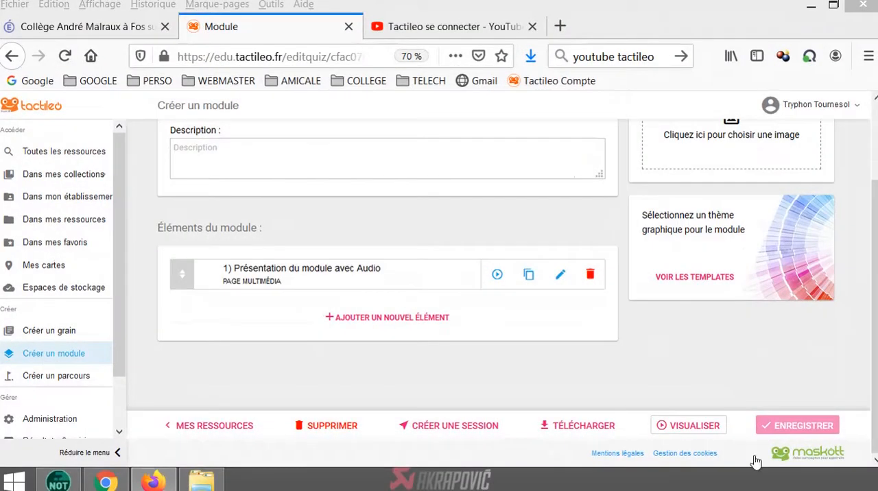
Add a video information element to the module and title it "Video"
left_click(393, 318)
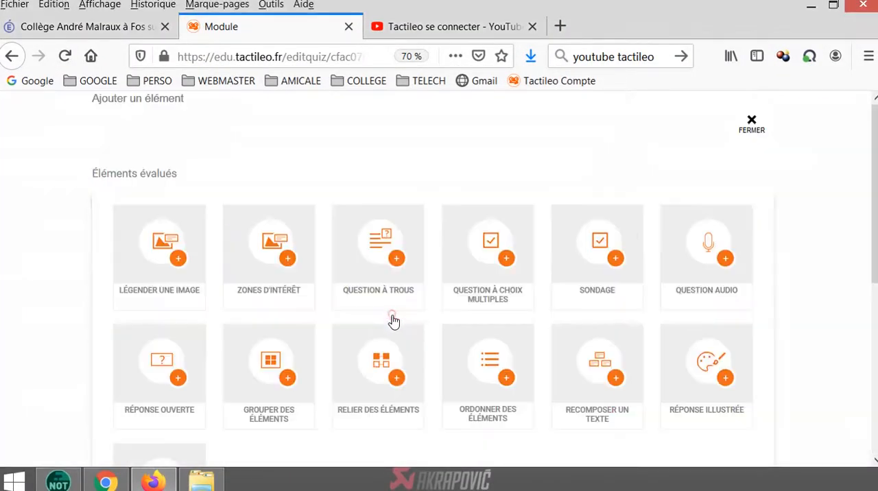
scroll(858, 289, "down", 2)
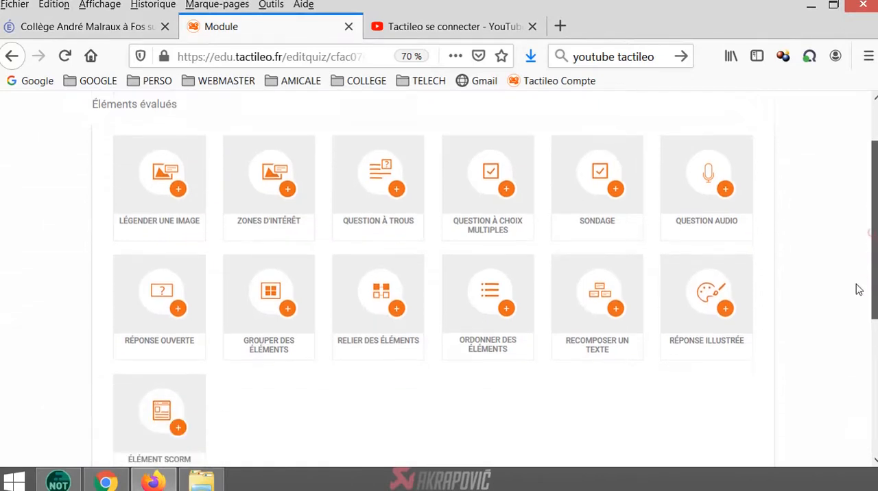
scroll(858, 290, "down", 7)
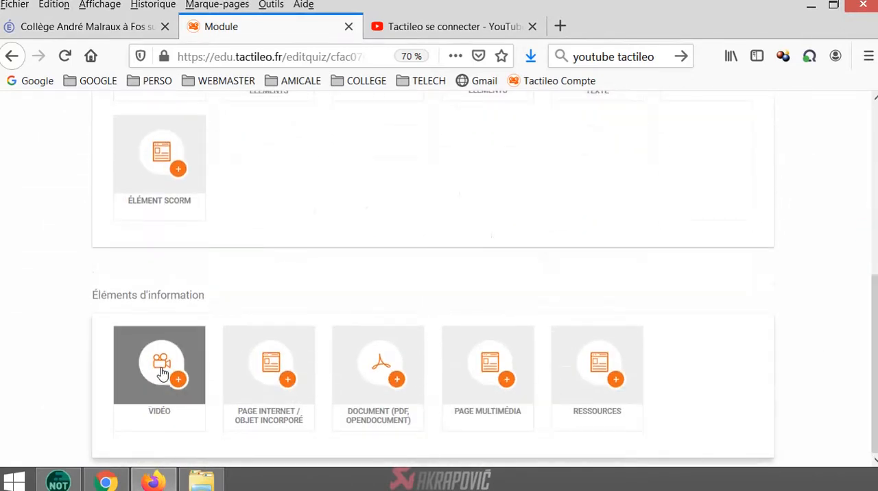
left_click(162, 372)
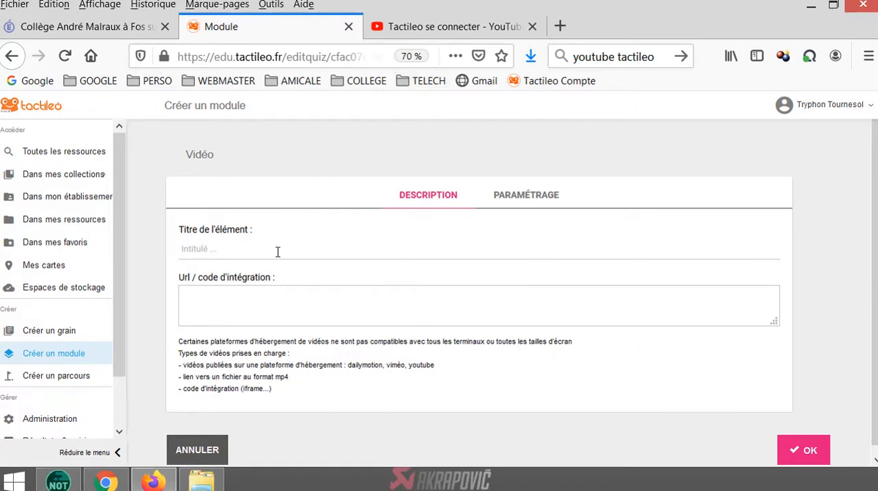
left_click(211, 308)
left_click(226, 246)
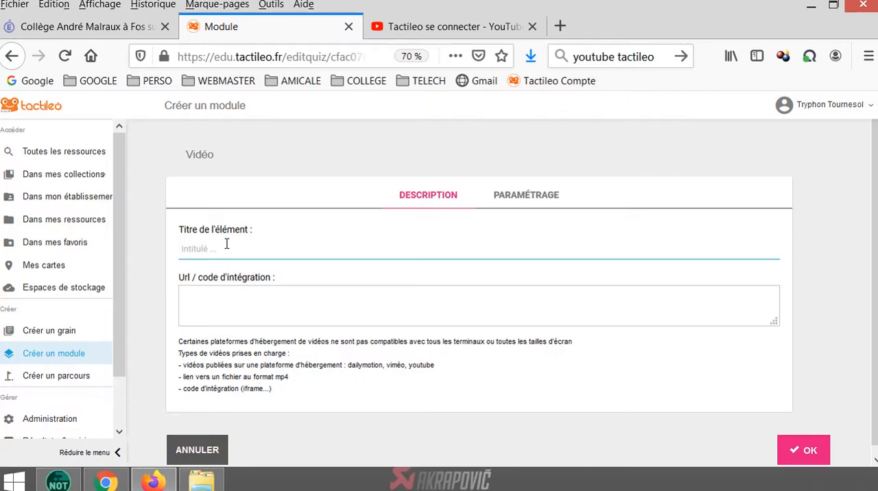
type("Video")
left_click(203, 293)
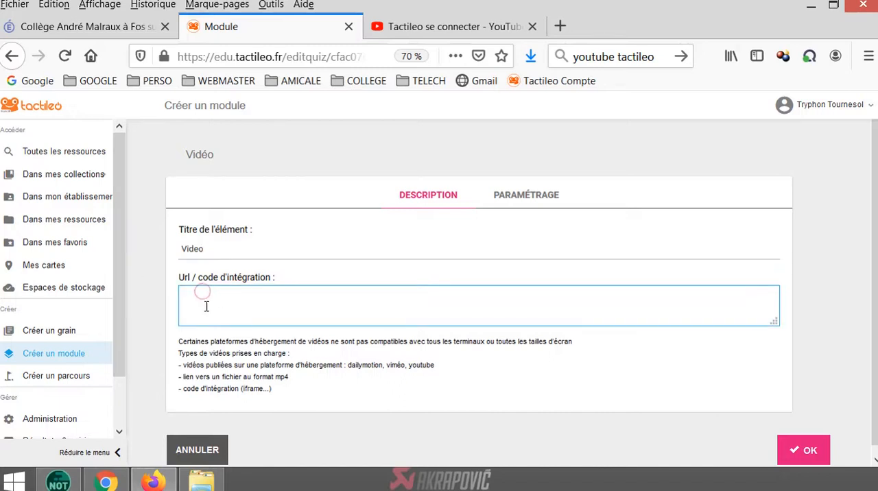
Switch to YouTube and copy the URL of the "Tactileo se connecter" video
left_click(412, 28)
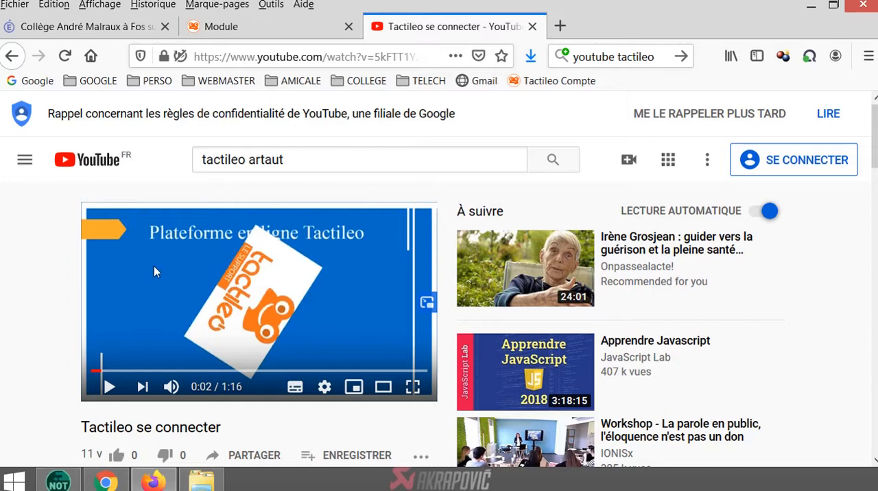
right_click(173, 260)
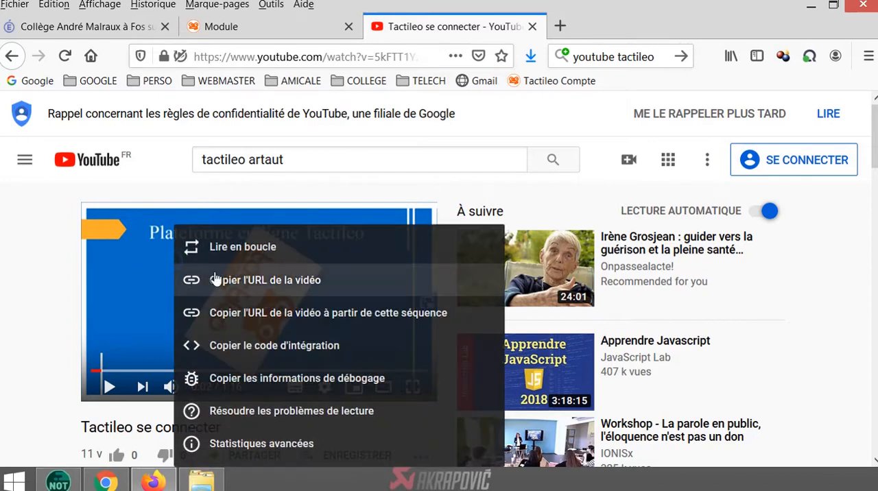
left_click(228, 284)
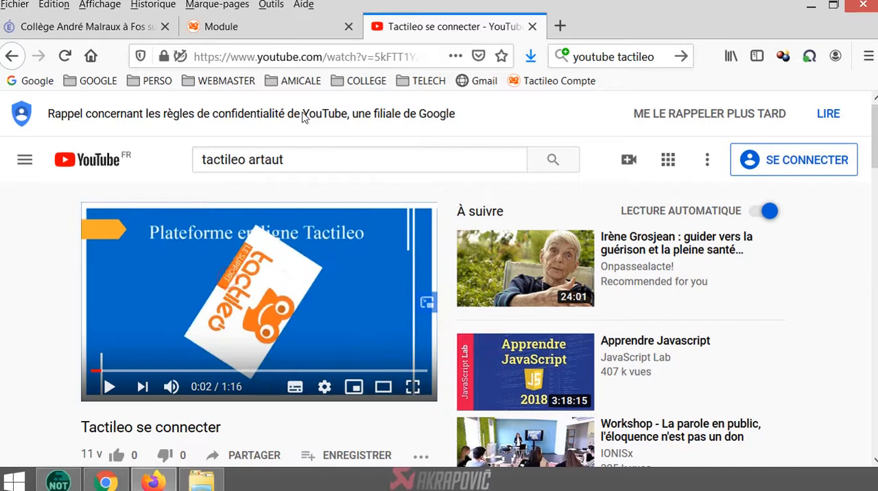
Return to the Tactileo module, paste the copied link as the video element's URL, confirm the element and save the module
left_click(280, 28)
left_click(244, 308)
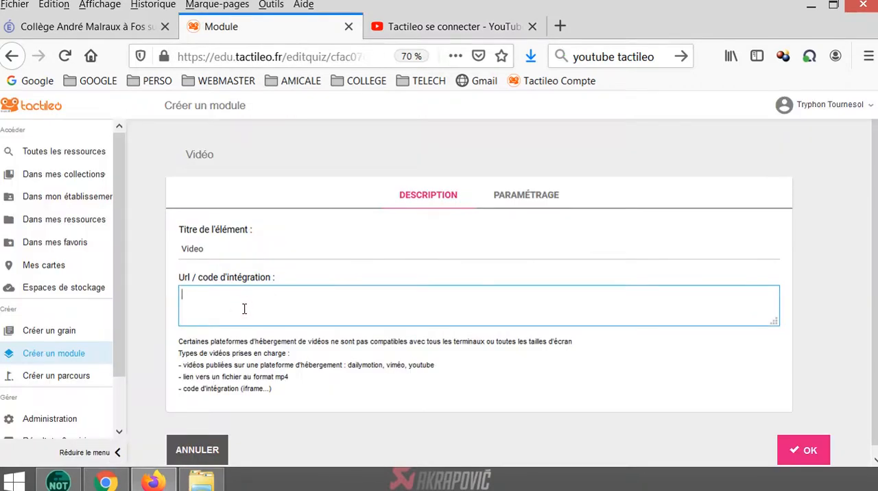
type("https://youtu.be/5kFTT1Yz_aM")
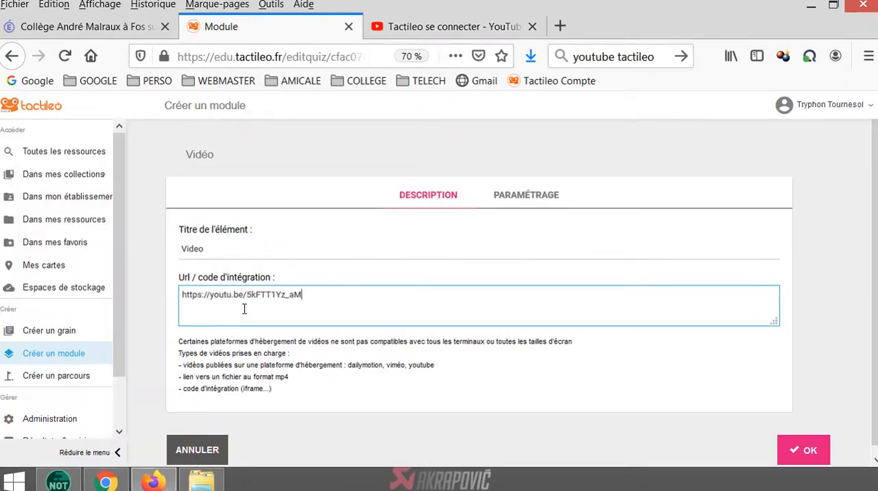
left_click(797, 452)
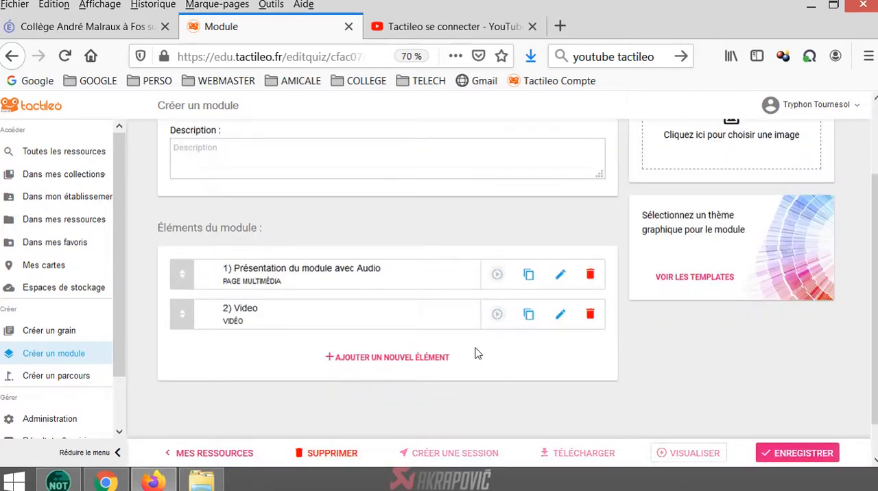
left_click(804, 457)
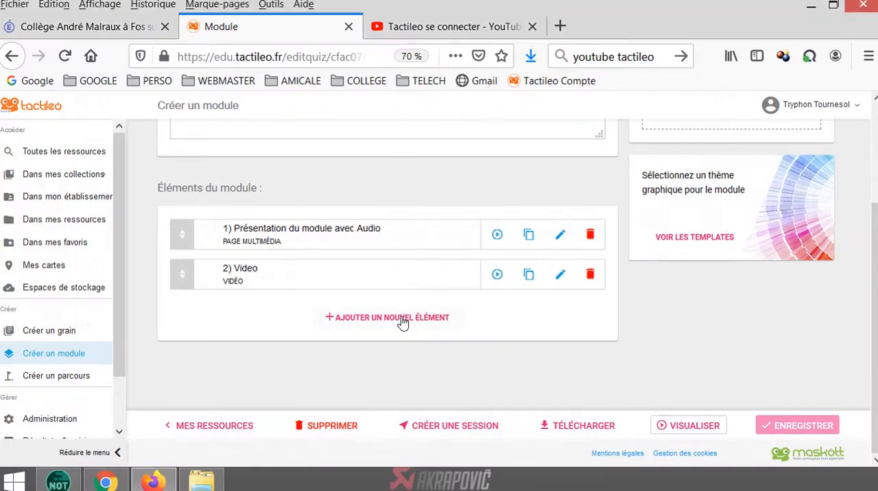
Add a multiple-choice question element to the module and title it "Question 1"
left_click(401, 317)
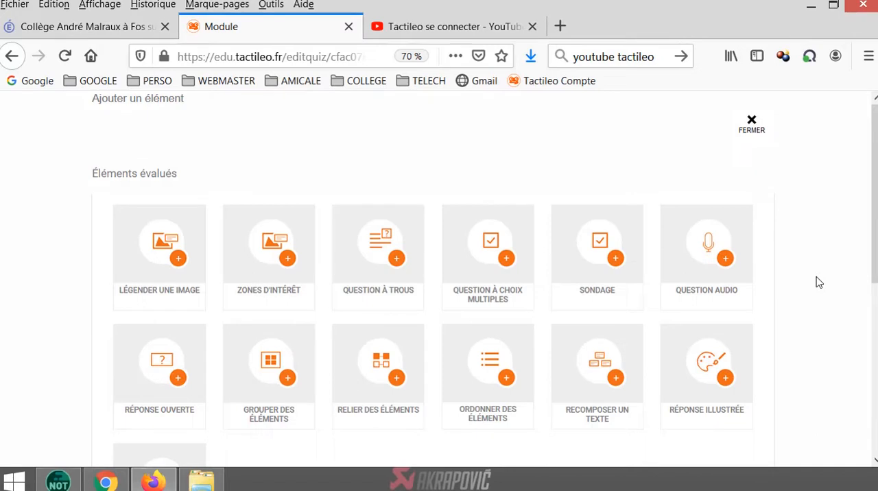
left_click(475, 261)
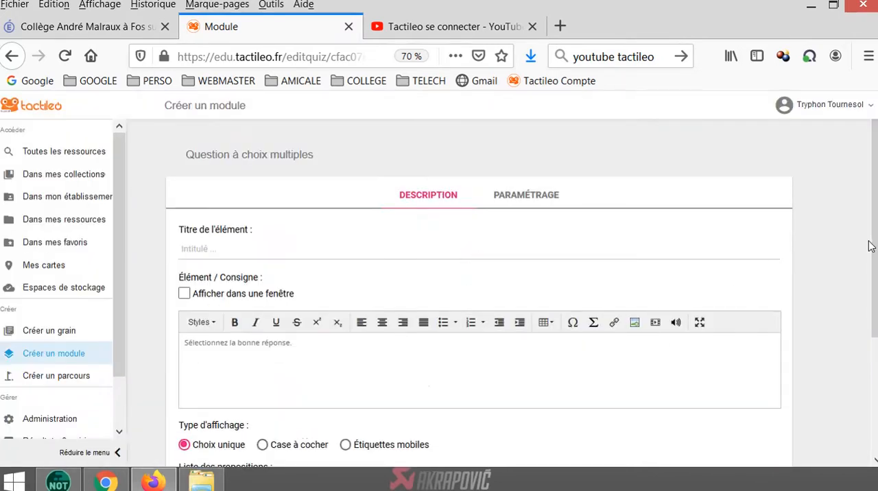
scroll(869, 246, "down", 2)
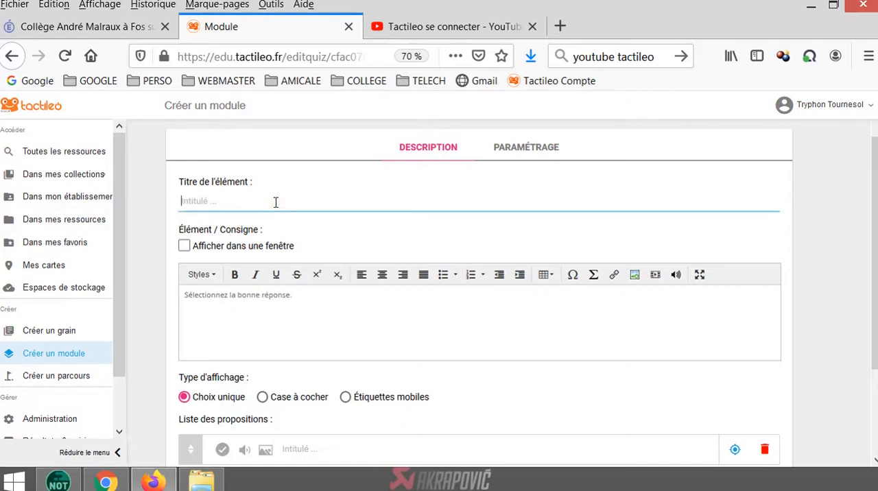
type("Question 1")
Replace the question's default instruction text with "Trouvez vous cette viéo utile ?"
left_click(290, 304)
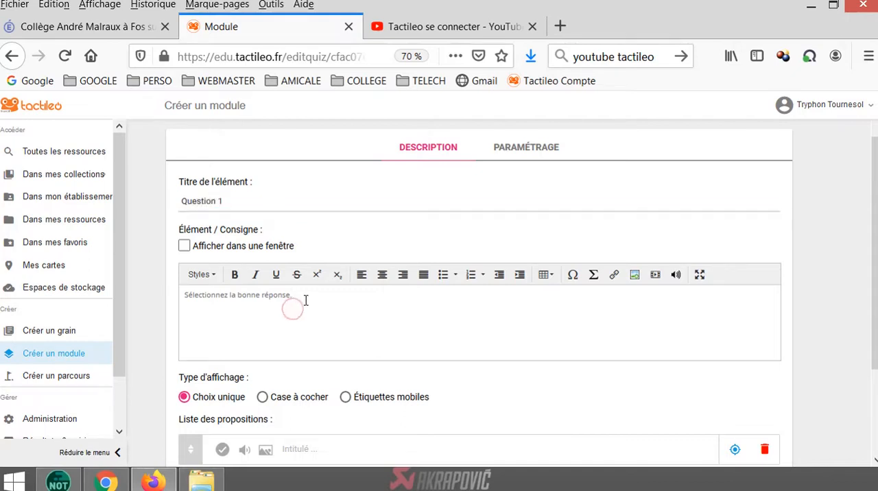
type("Trouvez vous cette vièo utile ?")
left_click_drag(292, 297, 155, 317)
key("BackSpace")
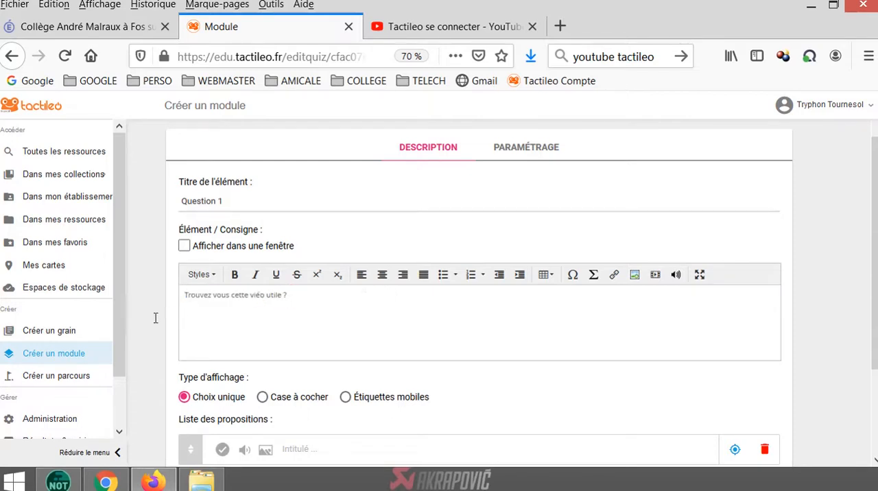
Enter "OUI" and "NON" as the question's possible answers and mark OUI as the correct one
scroll(315, 398, "down", 3)
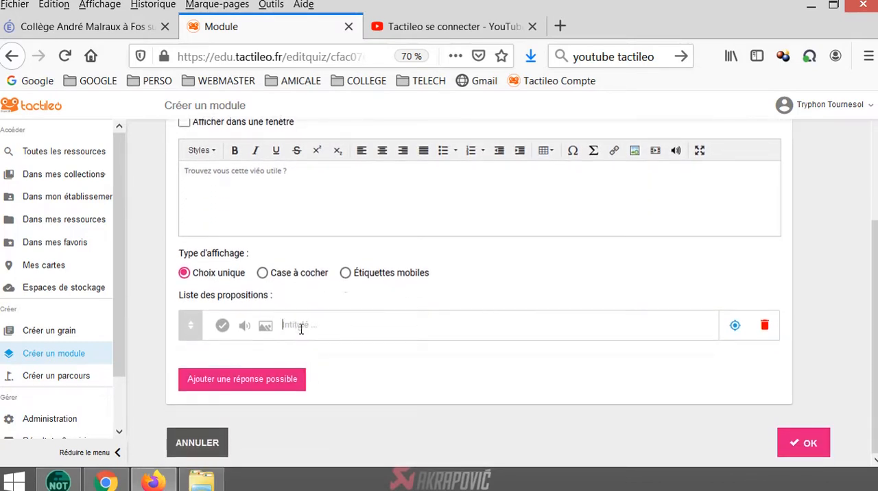
type("OUI")
left_click(265, 382)
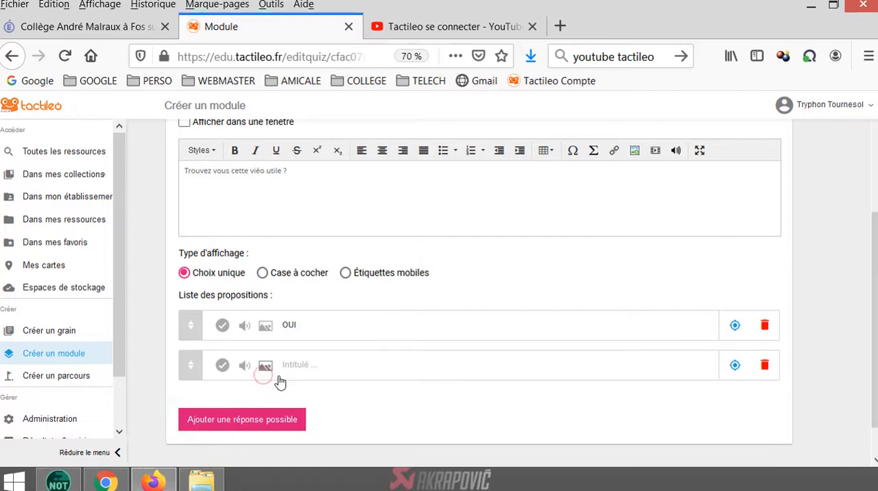
left_click(293, 365)
type("NON")
left_click(222, 325)
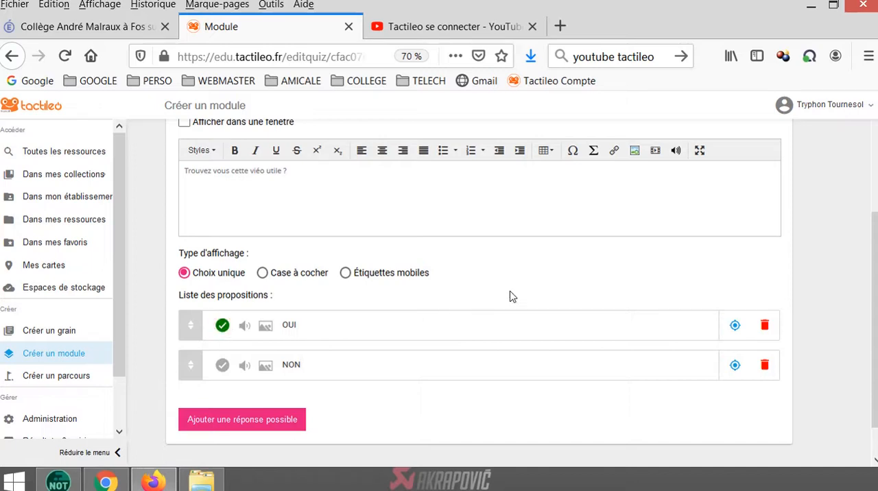
Confirm the multiple-choice question and save the module
scroll(626, 427, "down", 1)
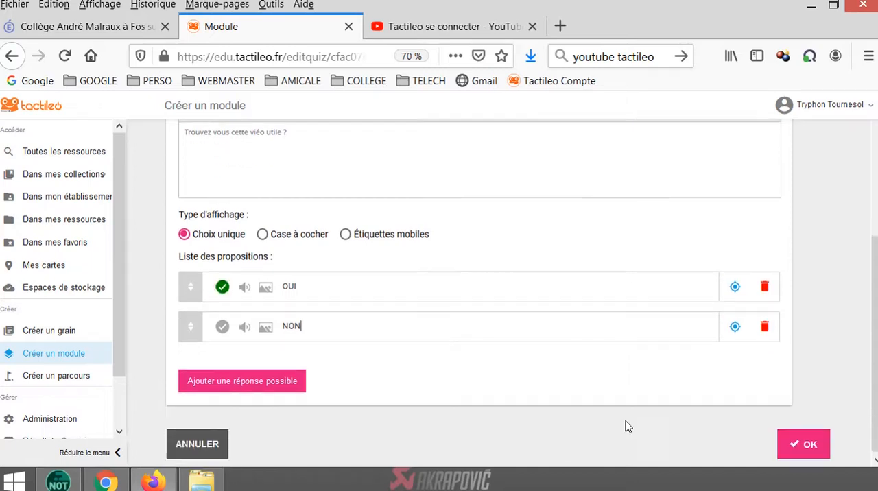
left_click(799, 443)
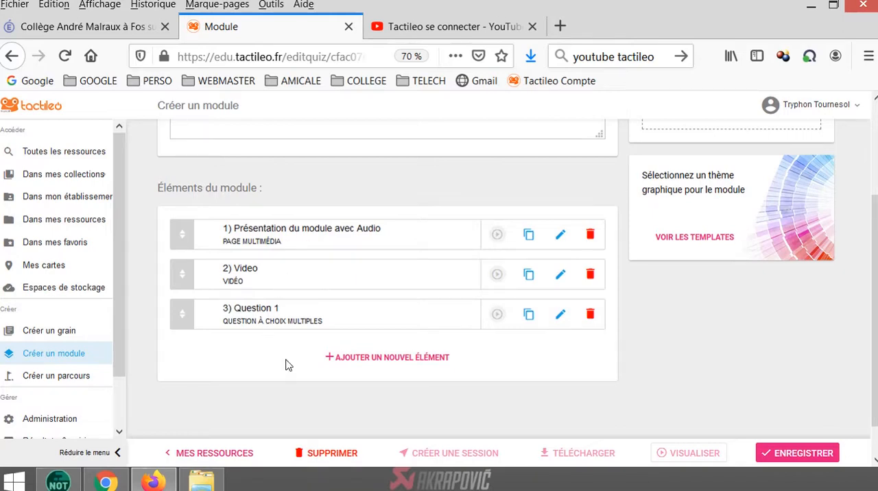
left_click(775, 451)
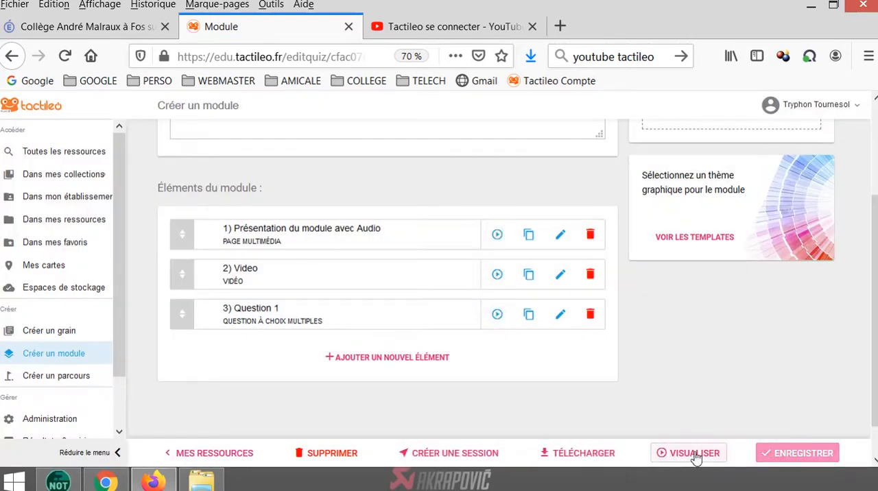
View the module's sharing (Partage) settings and return to the main module page
scroll(696, 415, "up", 3)
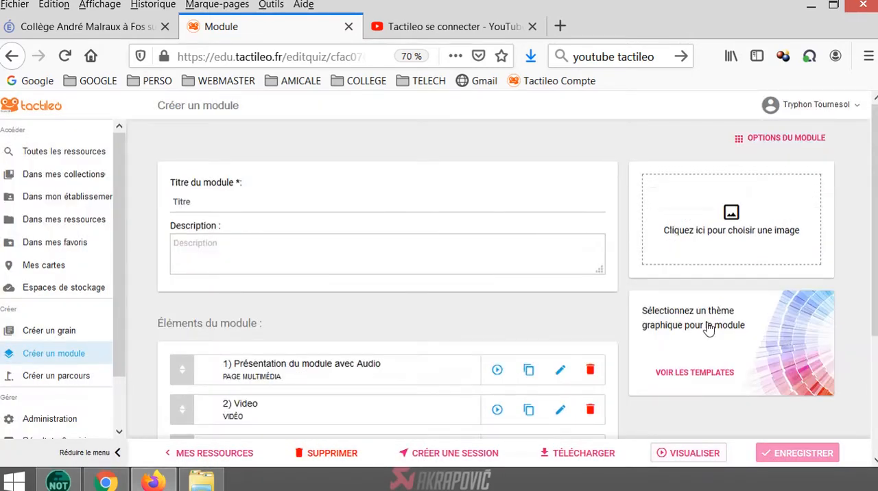
left_click(771, 139)
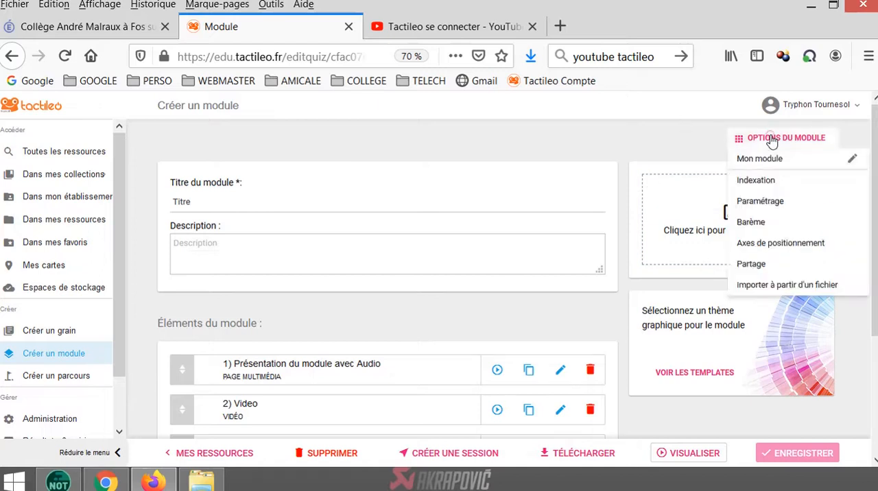
left_click(751, 264)
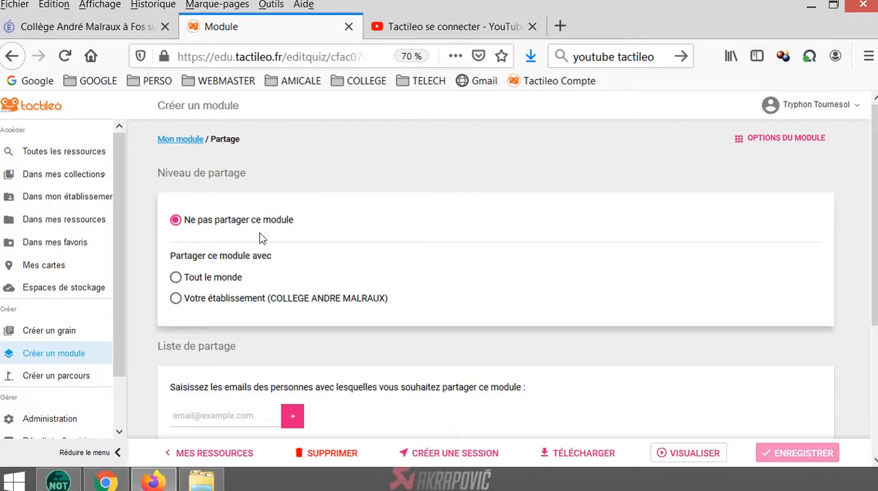
left_click(165, 140)
Preview the module past the introduction and video, answer "OUI" to the question and proceed to the results
scroll(501, 309, "down", 3)
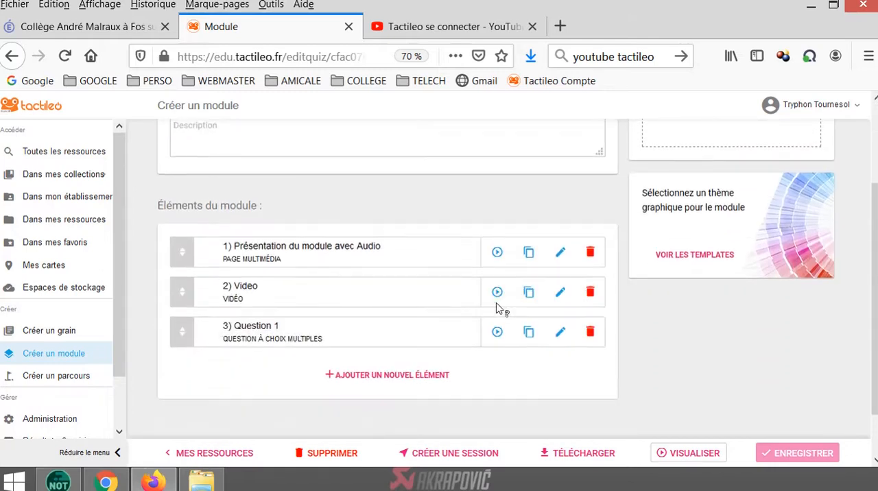
left_click(671, 454)
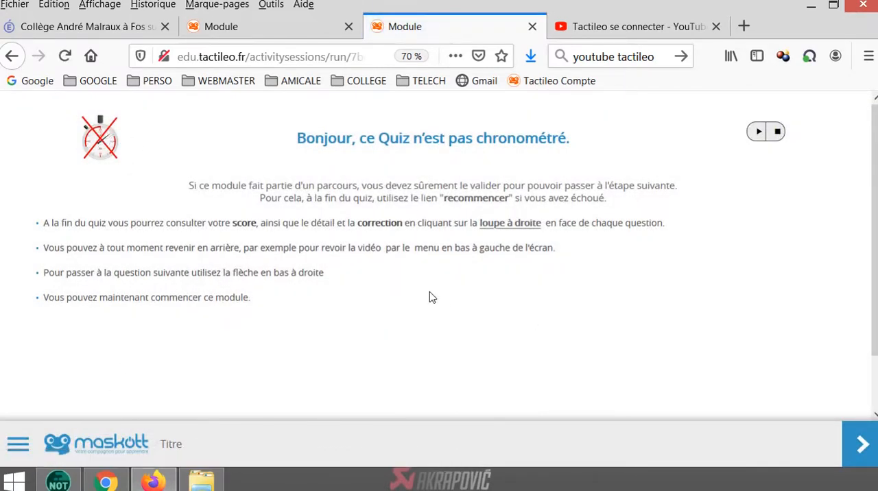
left_click(852, 442)
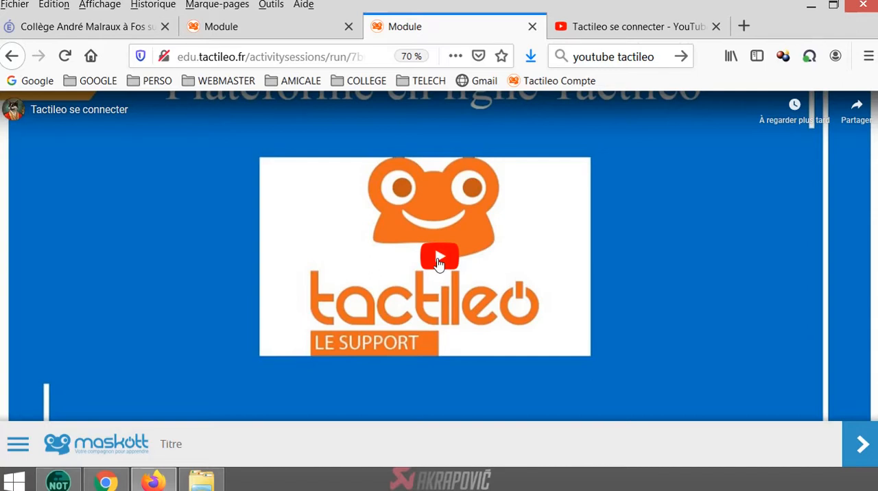
left_click(860, 444)
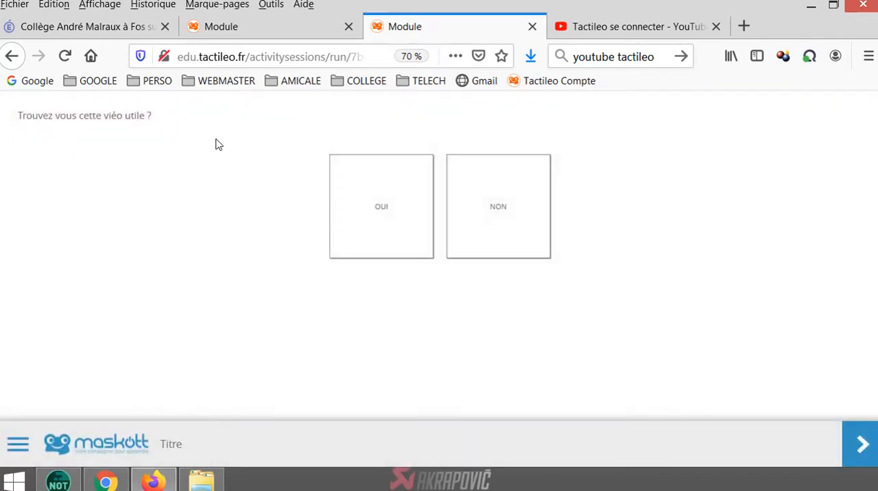
left_click(371, 224)
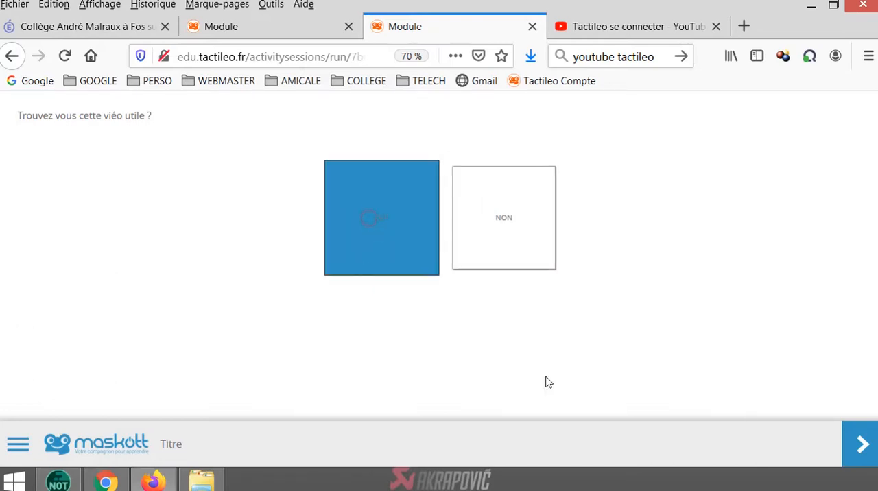
left_click(862, 439)
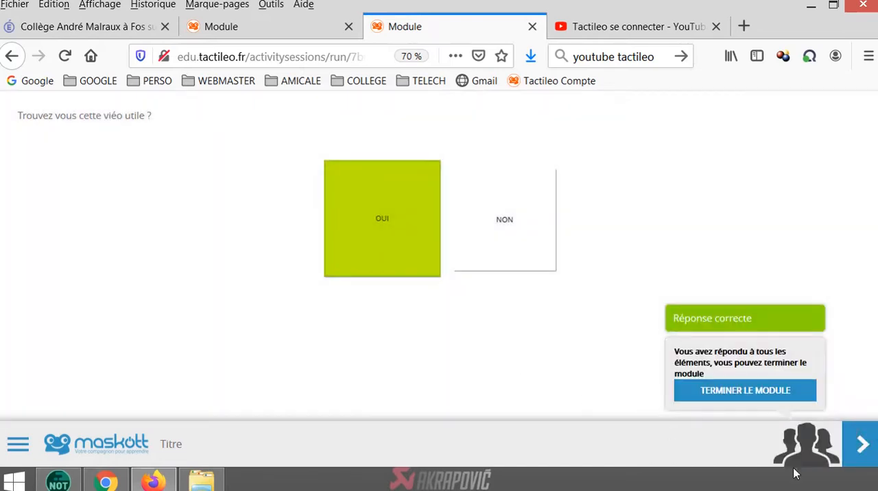
left_click(861, 444)
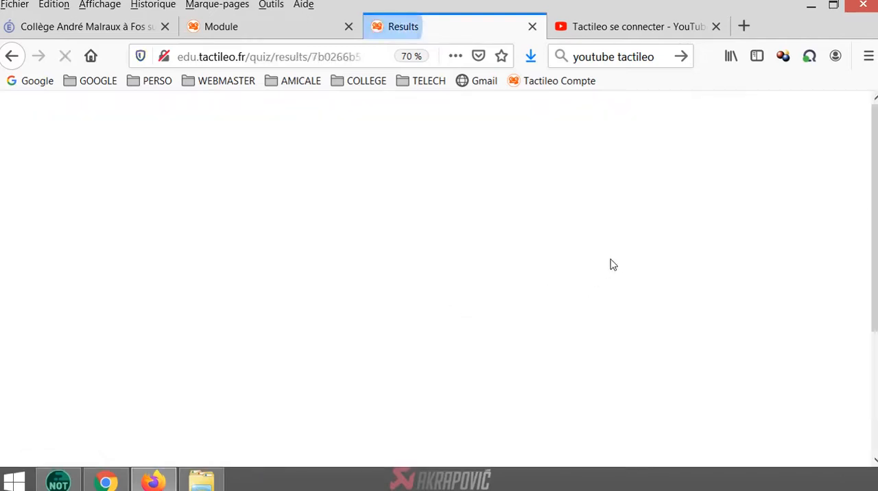
Review the score and the detailed results of each element, and end the preview to return to the module editor
scroll(741, 279, "down", 4)
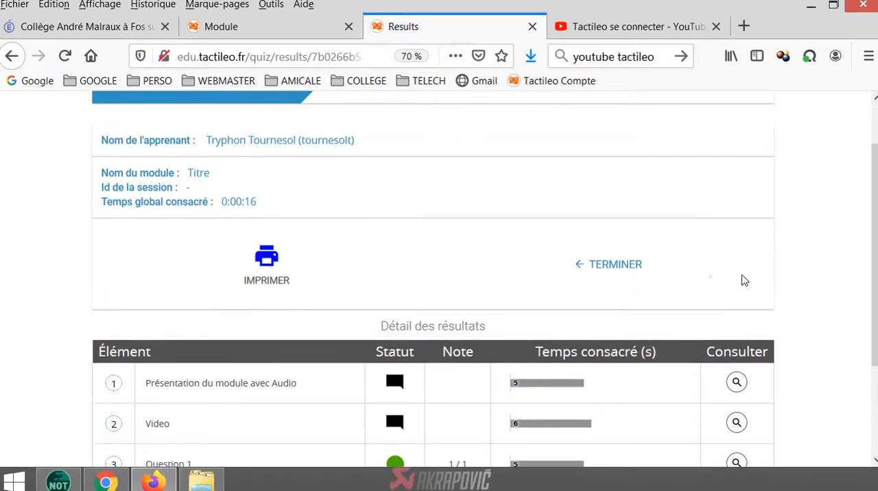
scroll(744, 281, "down", 1)
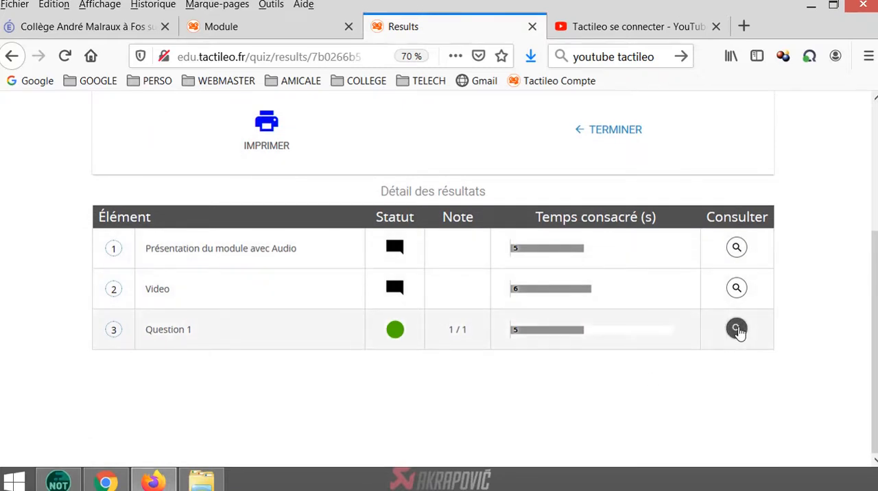
scroll(737, 335, "up", 5)
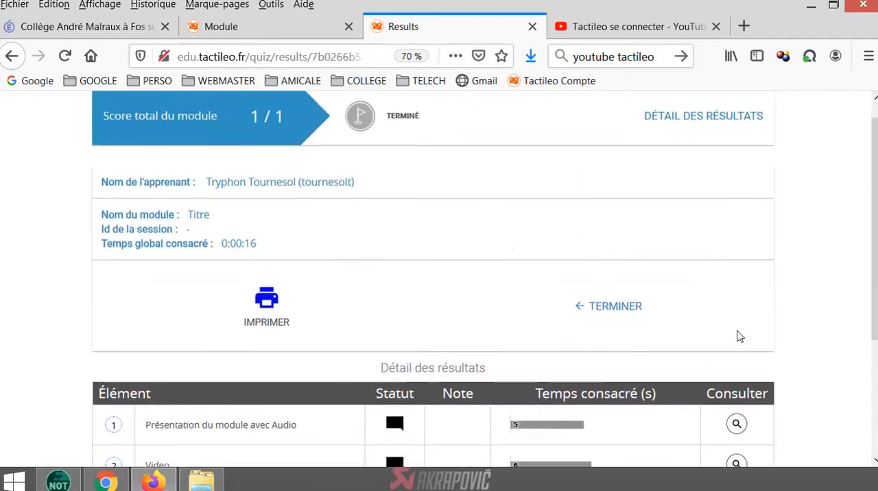
left_click(605, 309)
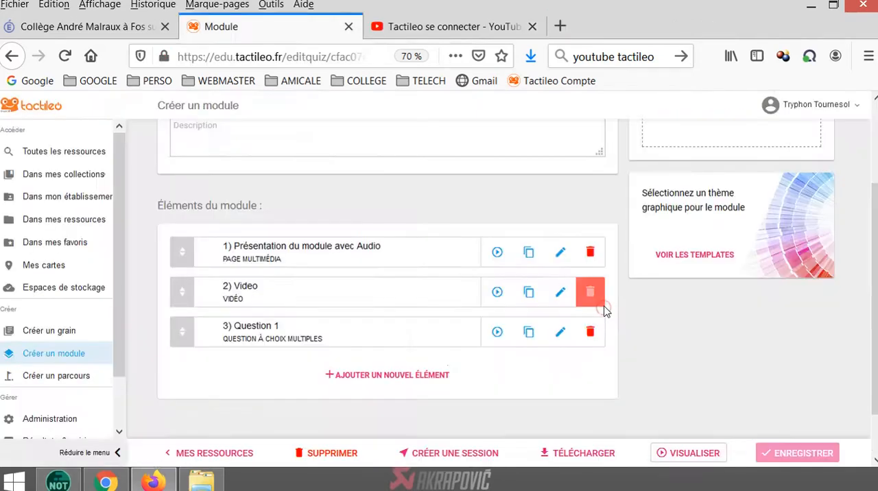